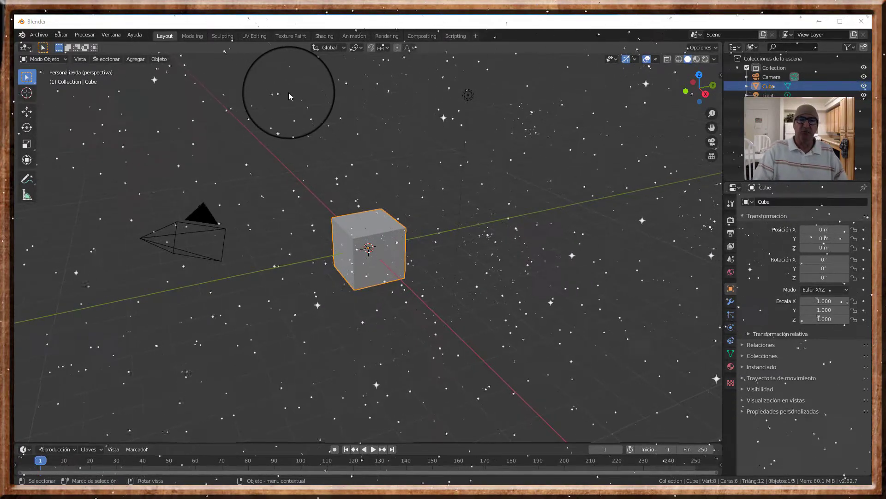
- Add a single-bone armature to the scene with the cube selected
click(282, 26)
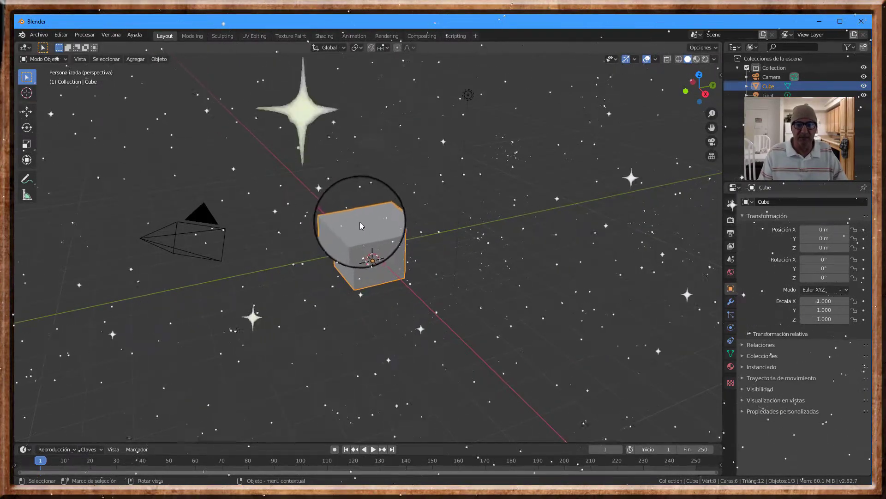
click(286, 149)
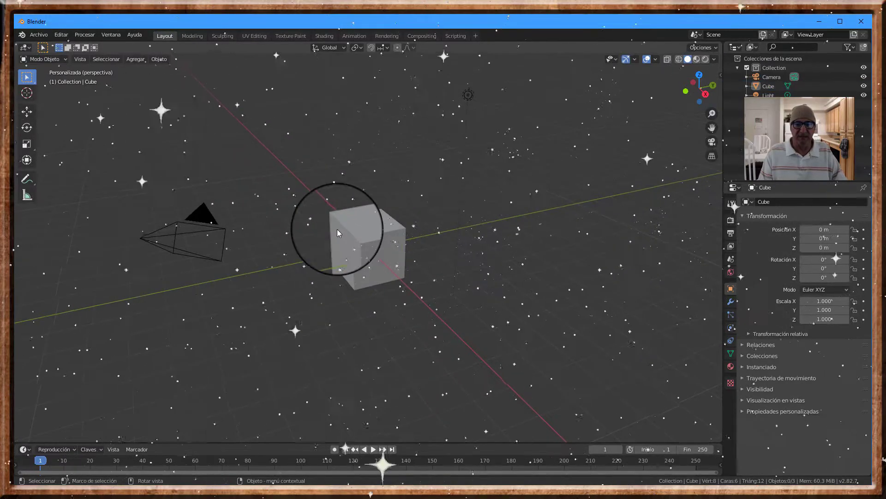
click(367, 222)
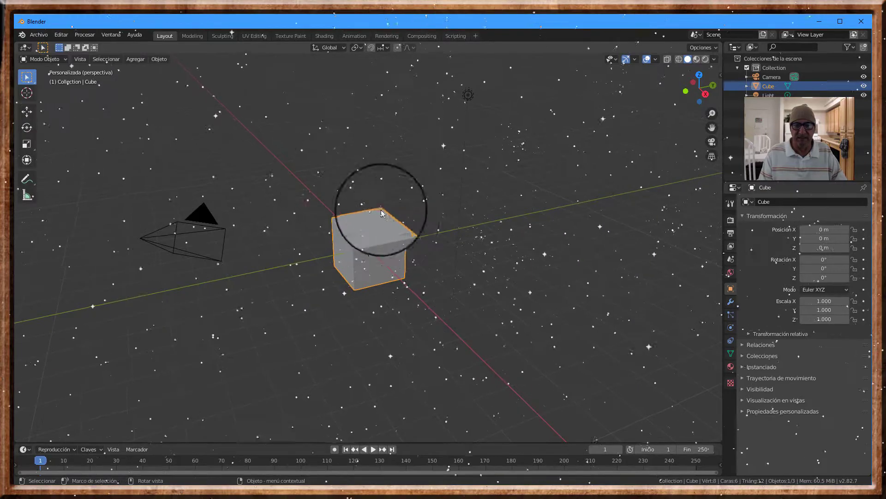
click(134, 59)
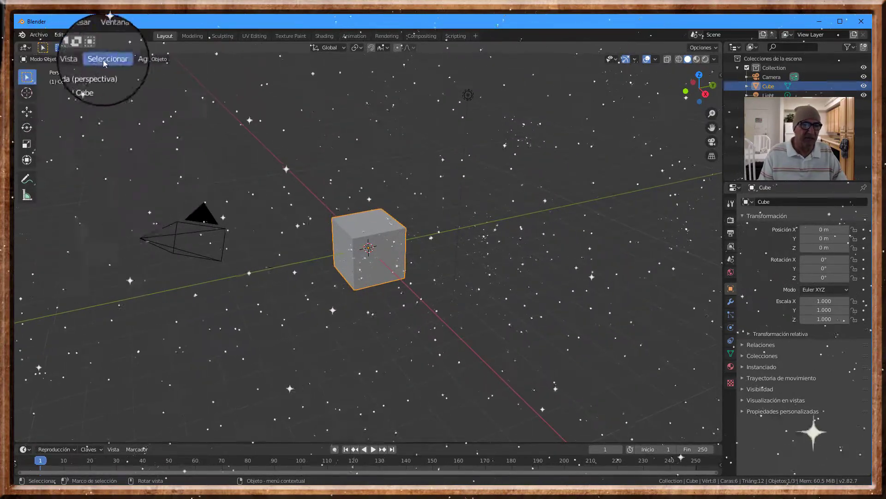
click(135, 58)
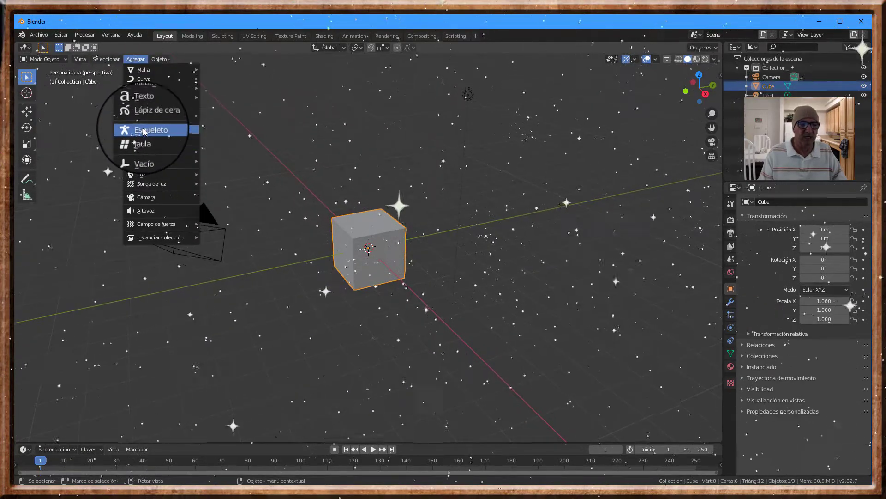
click(144, 130)
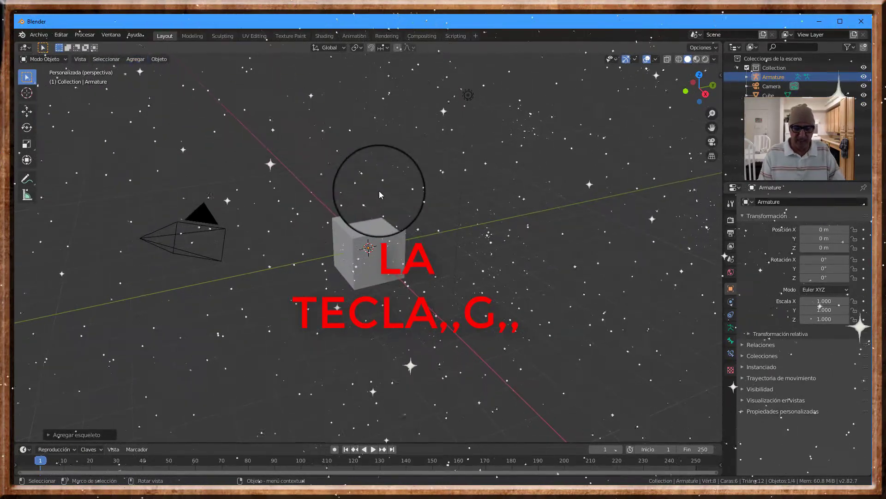
- Move the armature above the cube to about X -1.23, Y 0.54, Z 2.70 m
key(g)
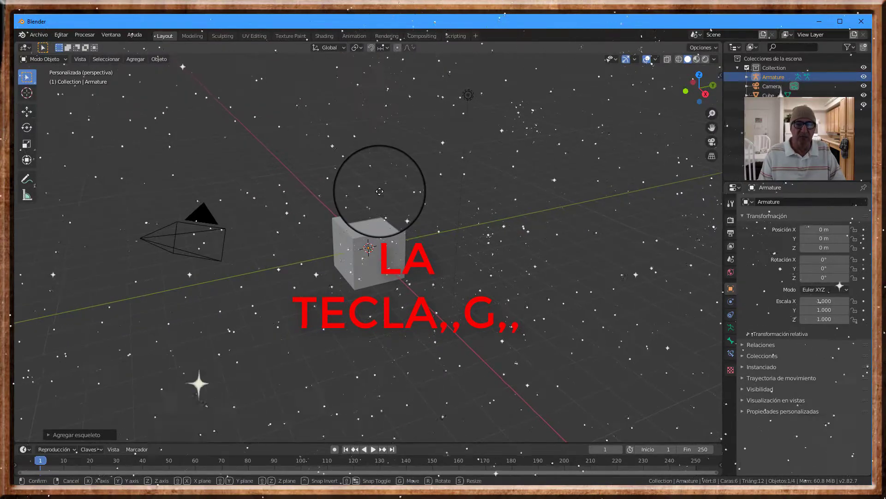
click(370, 113)
key(g)
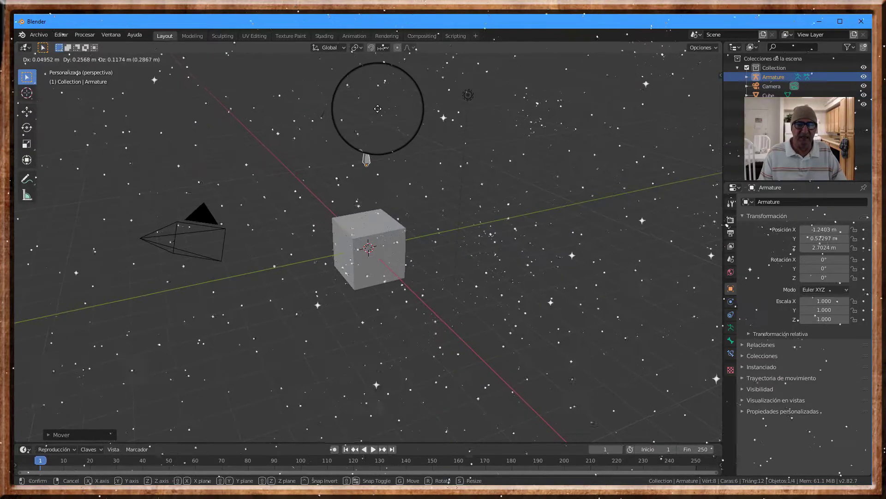
click(378, 109)
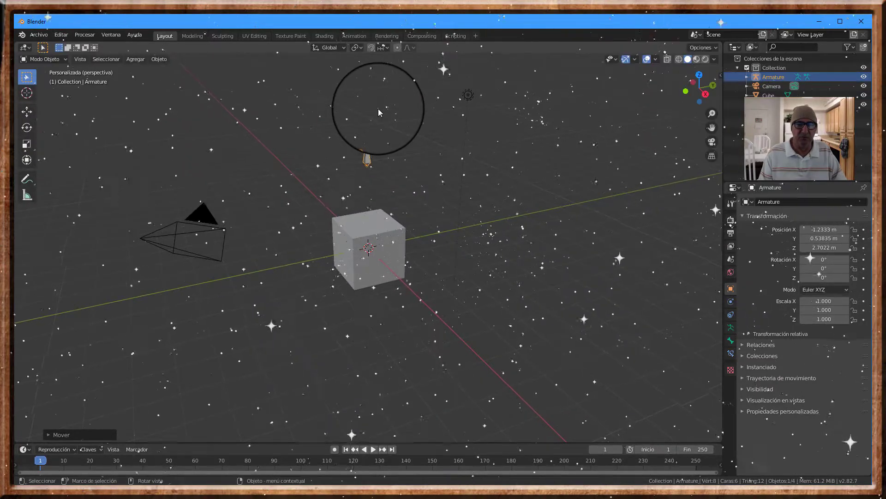
- Delete the armature, then the cube, using the right-click menu
right_click(367, 155)
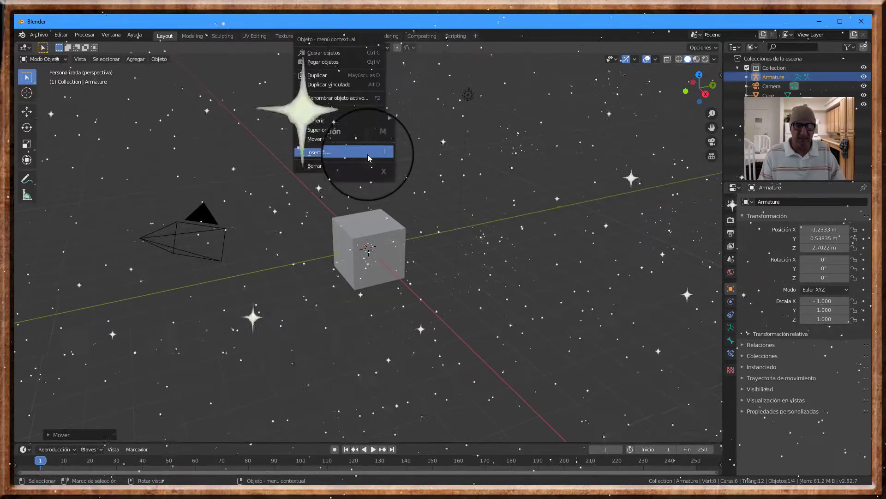
click(353, 165)
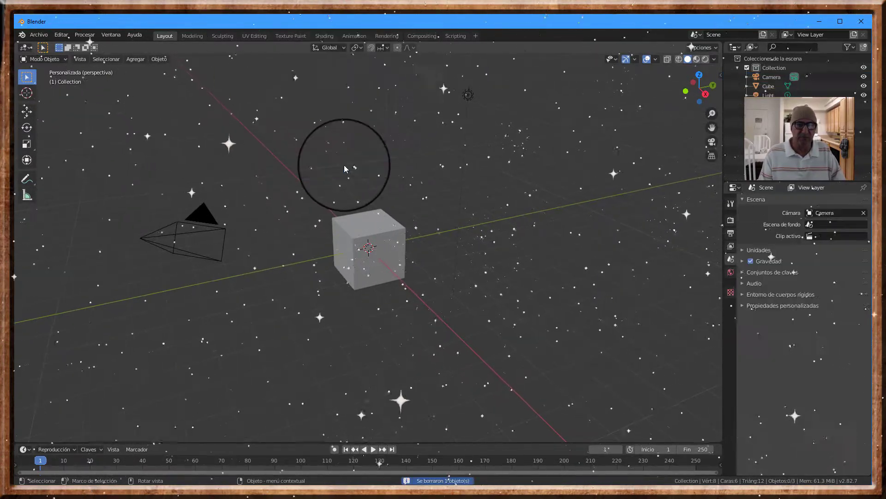
click(355, 218)
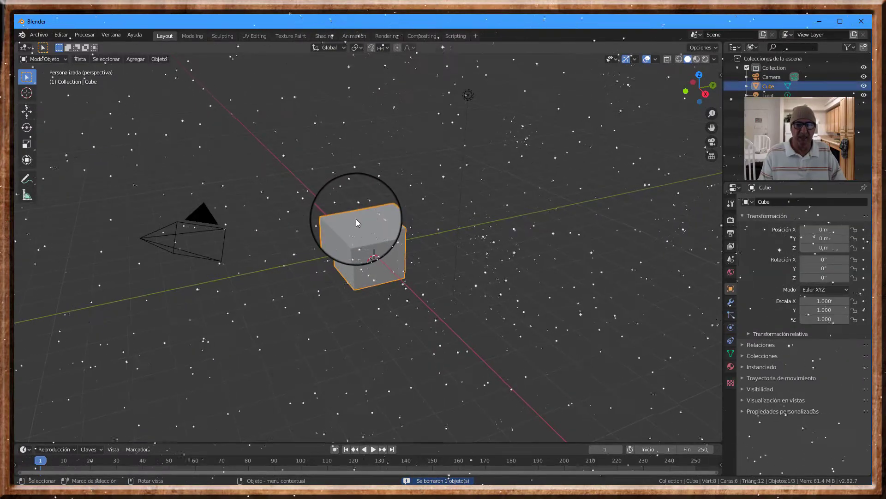
right_click(355, 218)
click(341, 220)
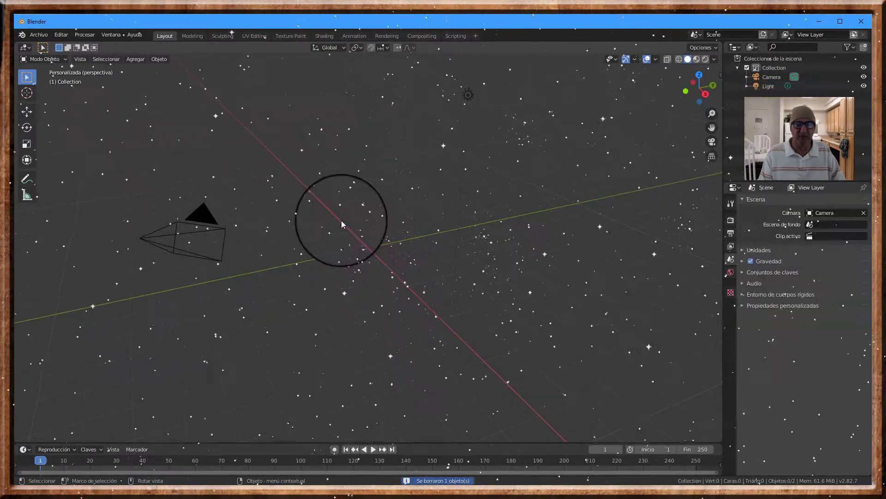
- Add a fresh armature at the origin and scale it uniformly to 3.970
click(133, 62)
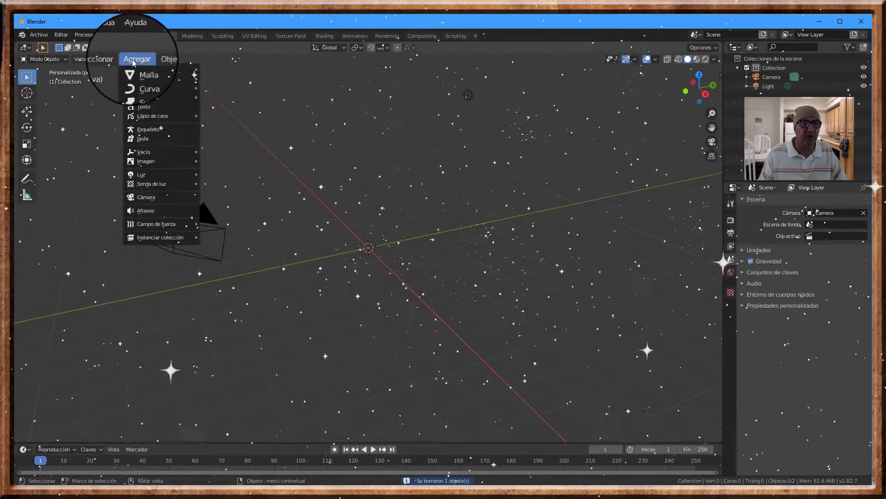
click(137, 130)
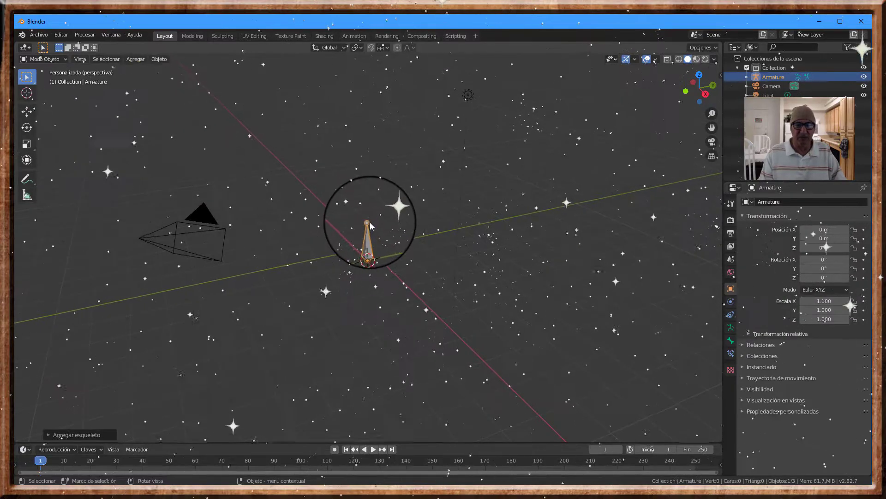
key(s)
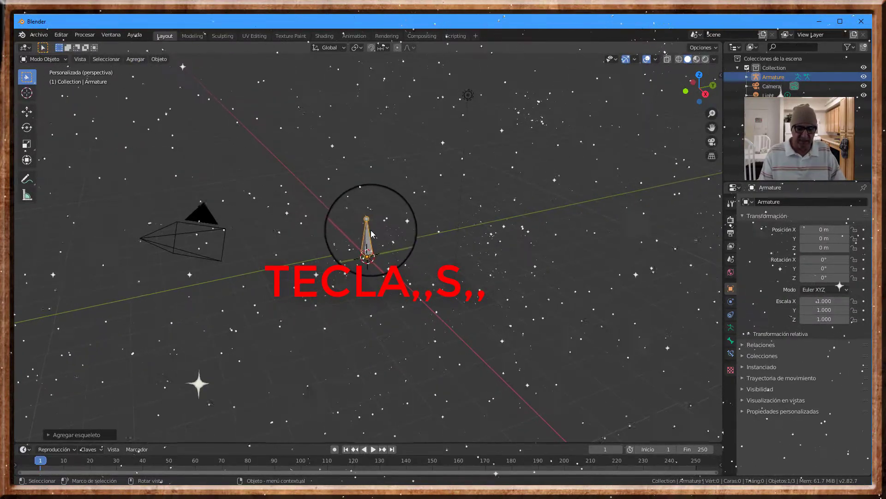
key(s)
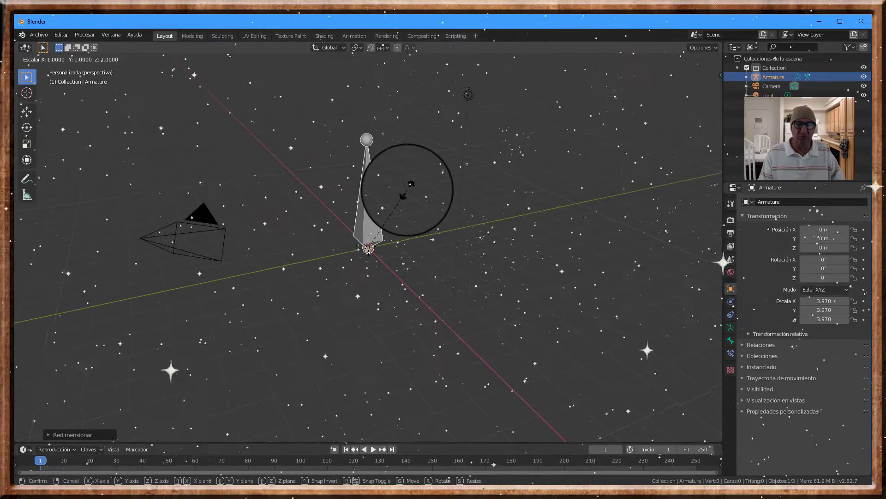
click(406, 189)
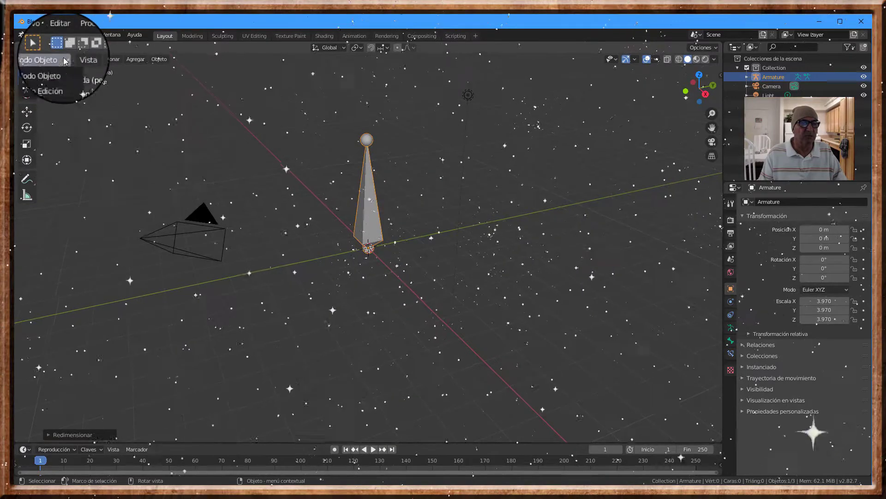
- Put the armature in Modo Edición and nudge its bone's tip
click(46, 59)
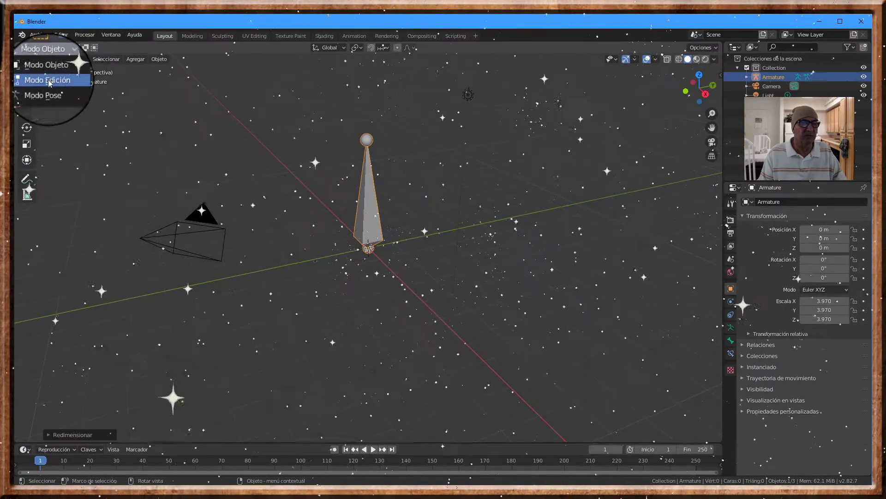
click(50, 81)
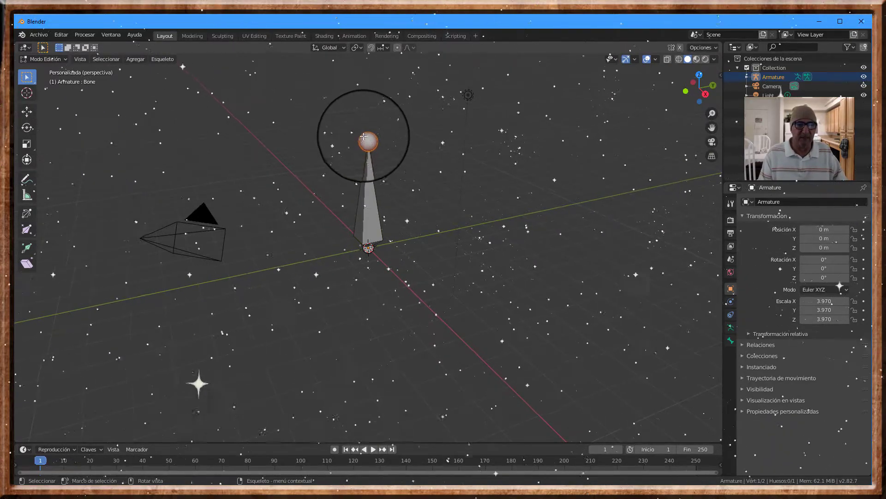
drag(361, 131, 357, 127)
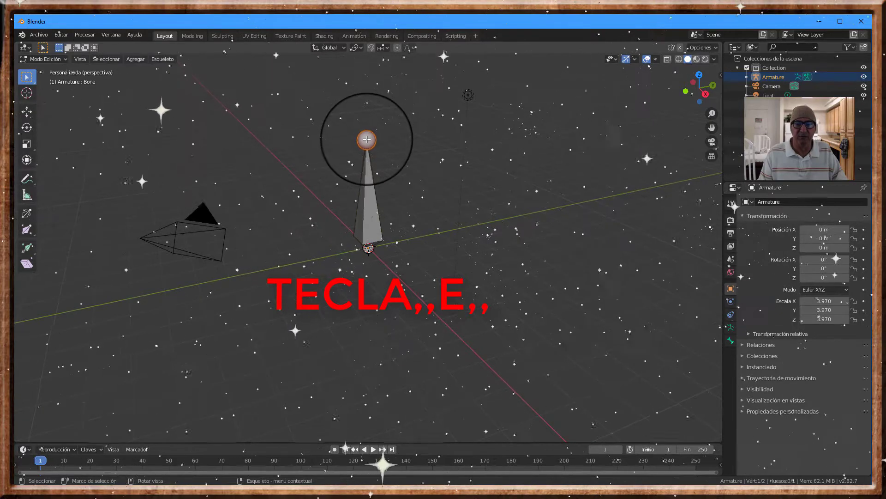
- Extrude a bone to the right from the vertical bone's tip, undoing a stray extrusion
key(e)
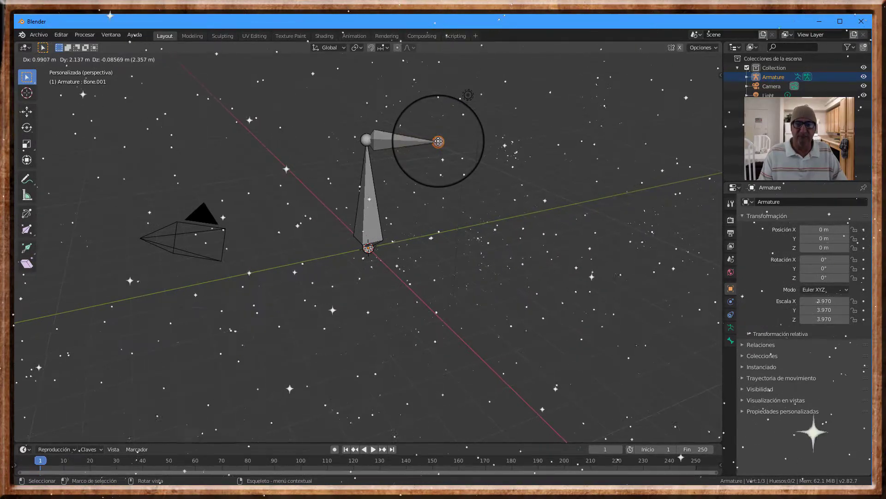
click(438, 141)
key(e)
right_click(438, 142)
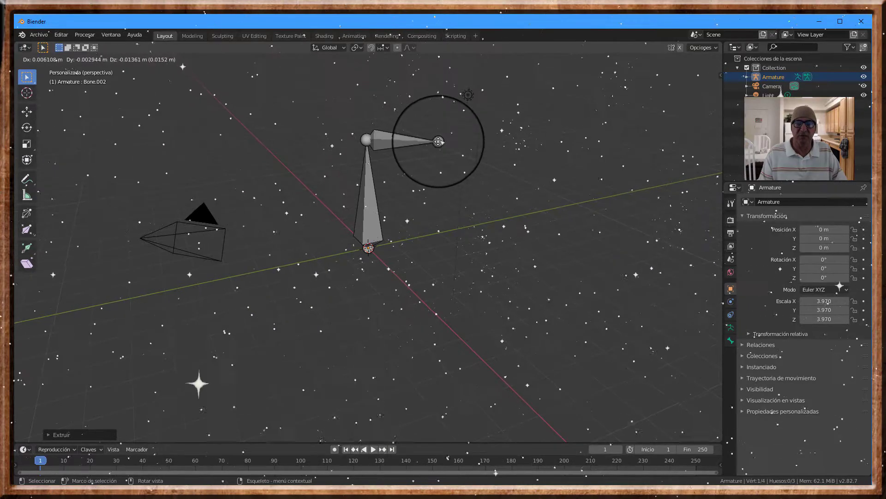
click(439, 136)
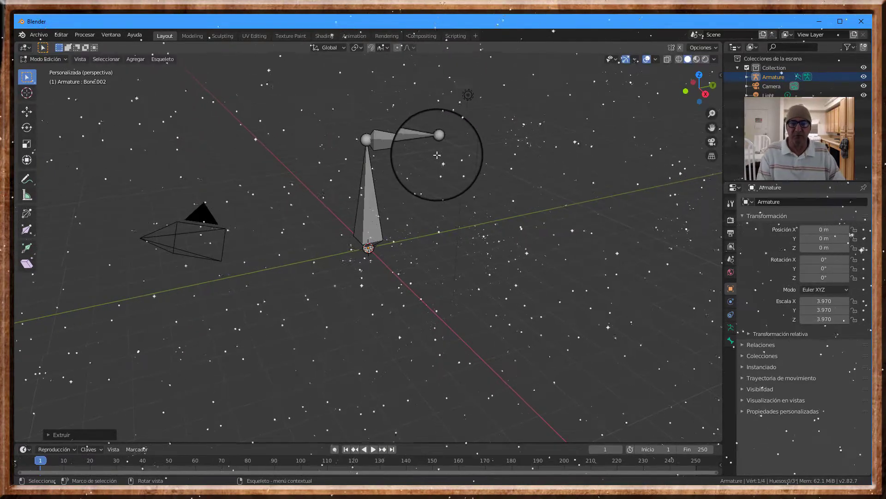
key(ctrl+z)
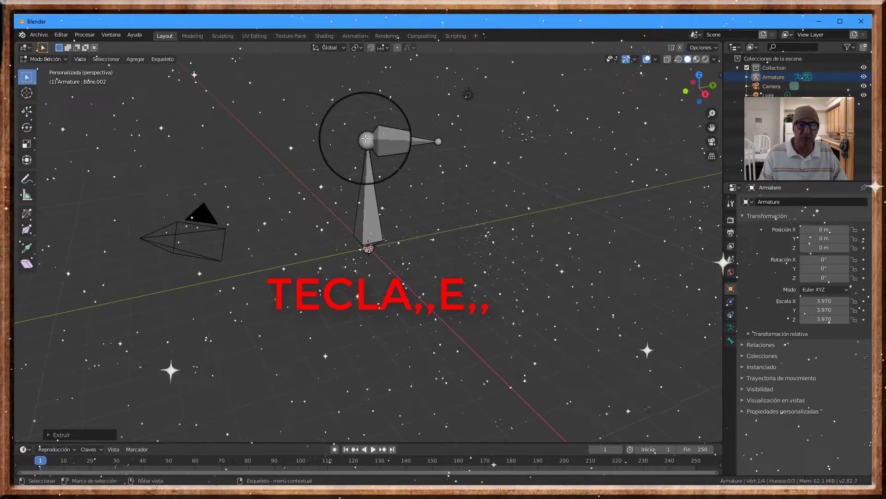
- From the top joint, extrude a left bone mirroring the right one and an upward bone
click(365, 138)
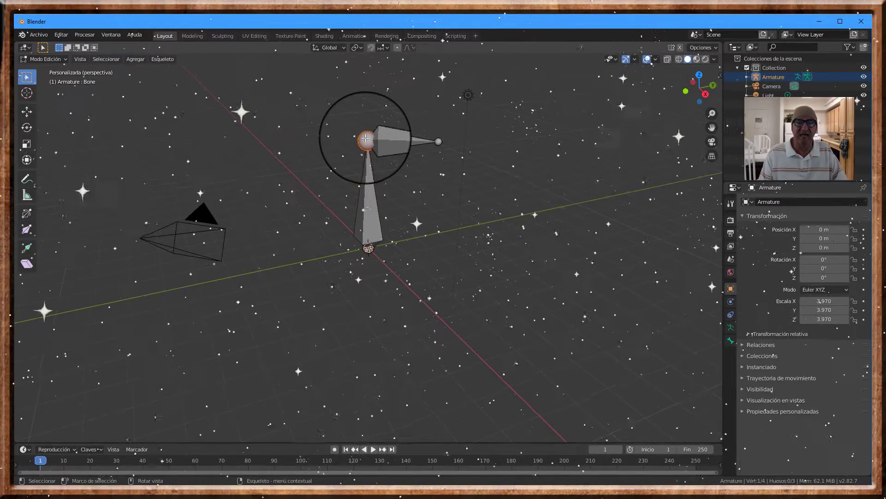
key(e)
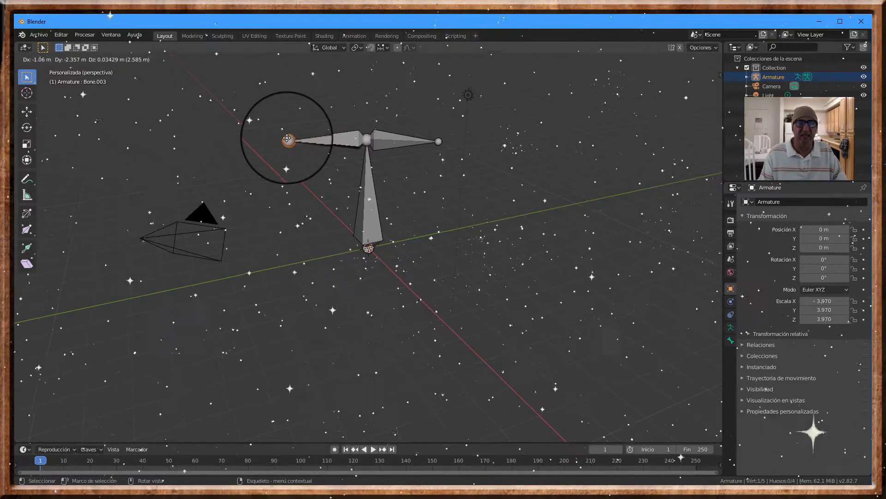
click(287, 138)
click(287, 139)
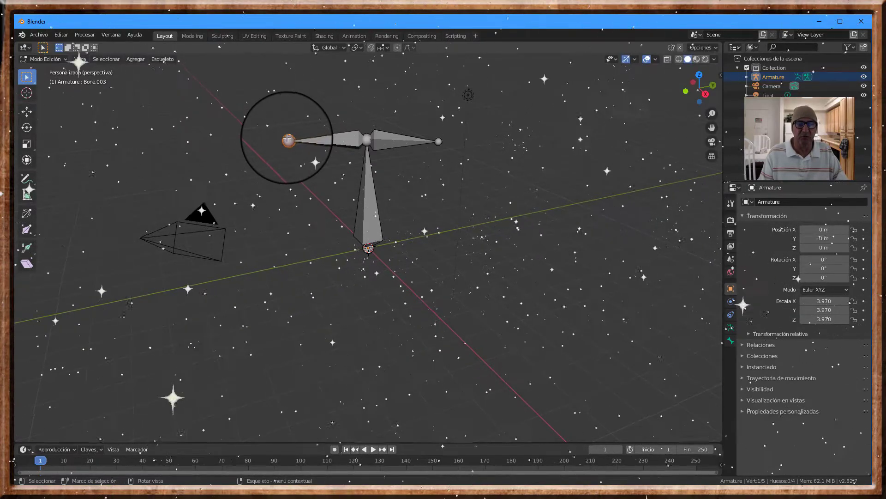
drag(356, 134, 368, 138)
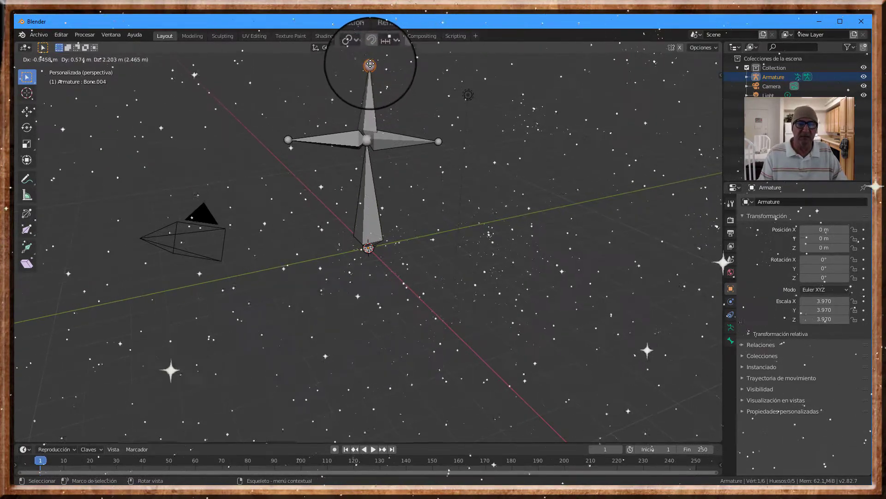
click(368, 63)
key(e)
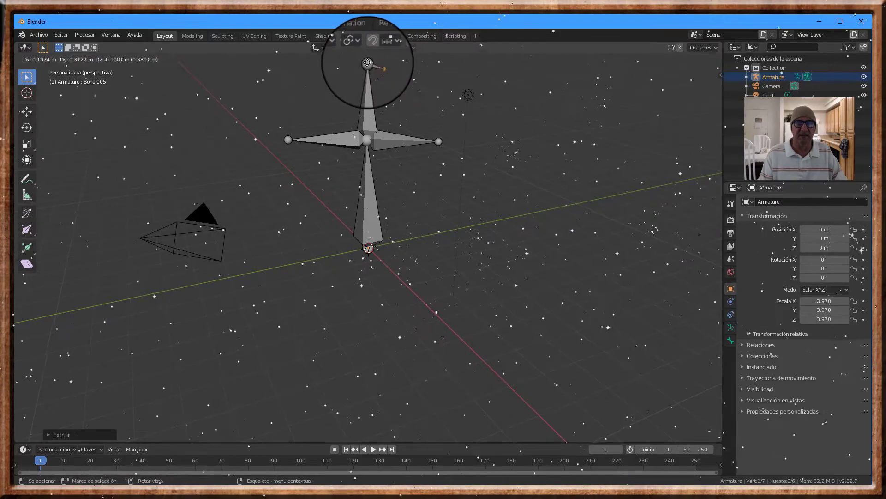
- From the right arm's tip, extrude the first ring bones down the right side
drag(444, 137, 438, 141)
click(438, 141)
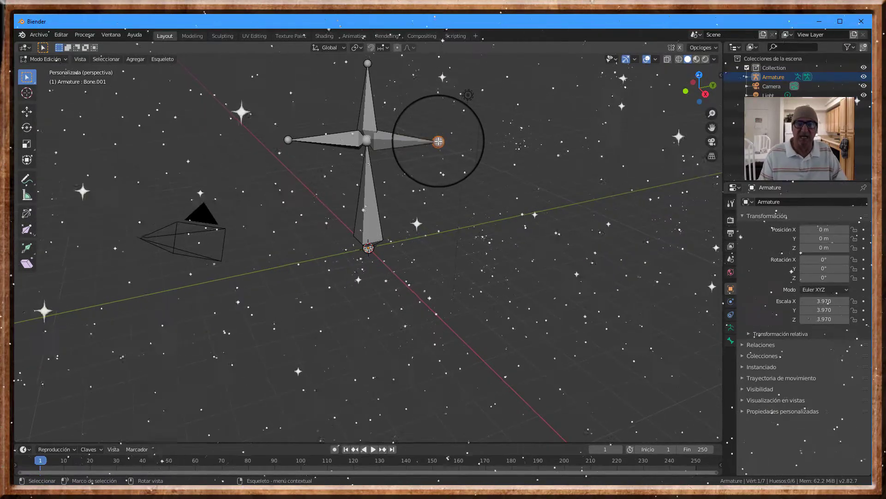
key(e)
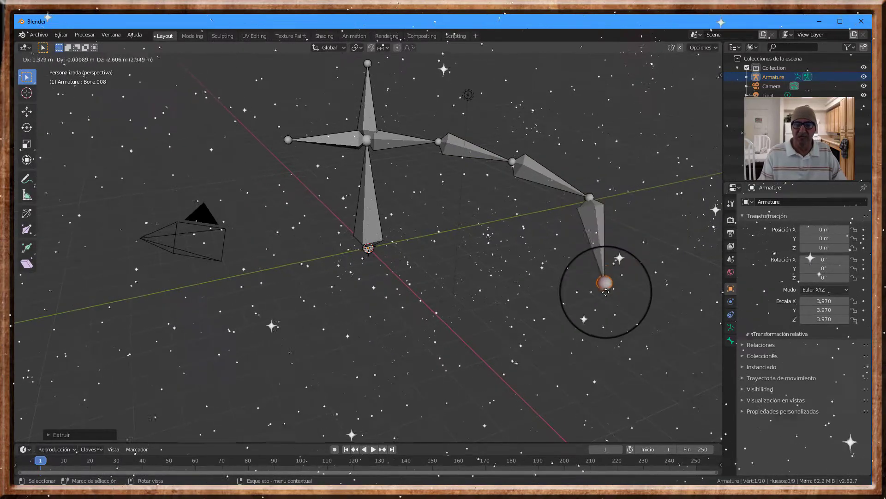
click(605, 285)
key(e)
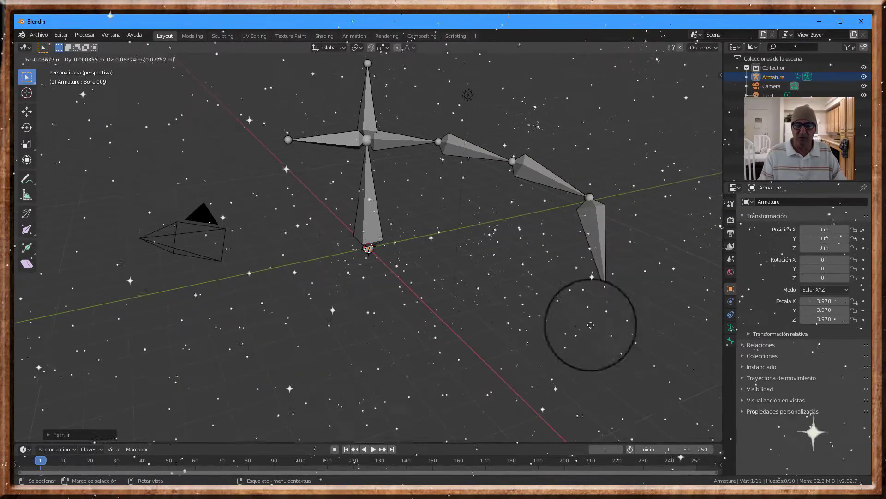
click(556, 362)
- Continue the ring with extruded bones across the bottom and up the left side
key(e)
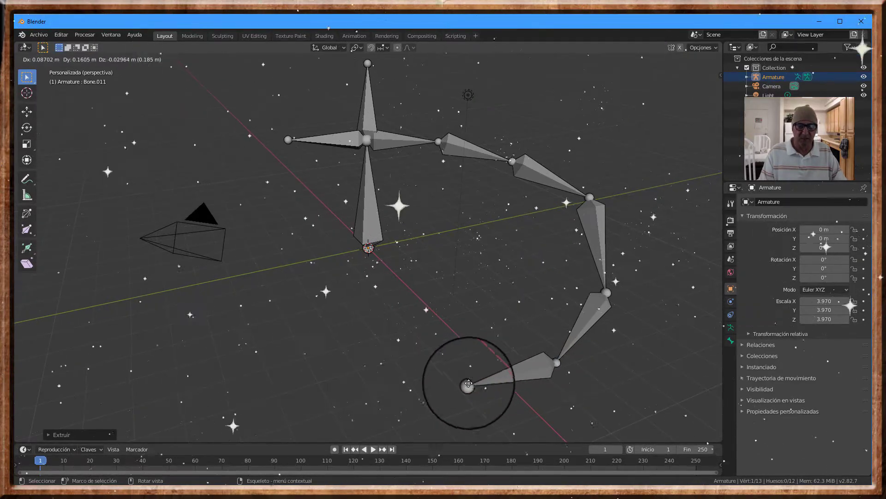
click(382, 390)
key(e)
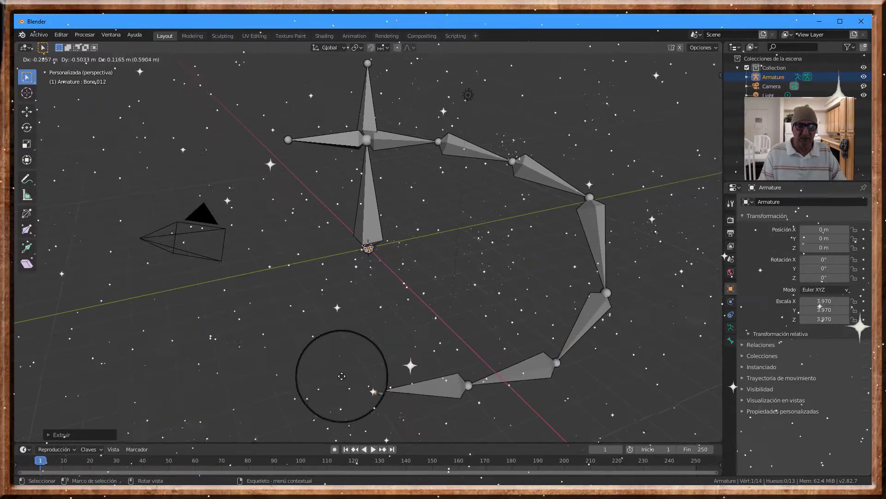
click(298, 355)
key(e)
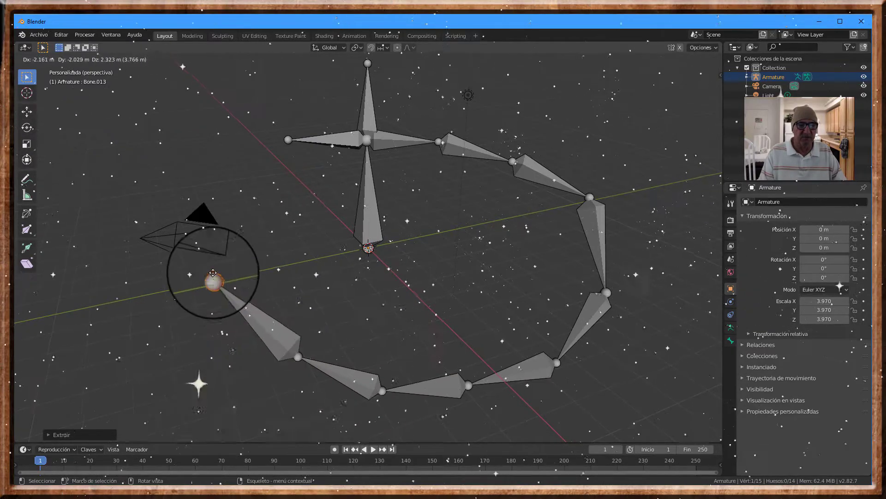
click(212, 272)
key(e)
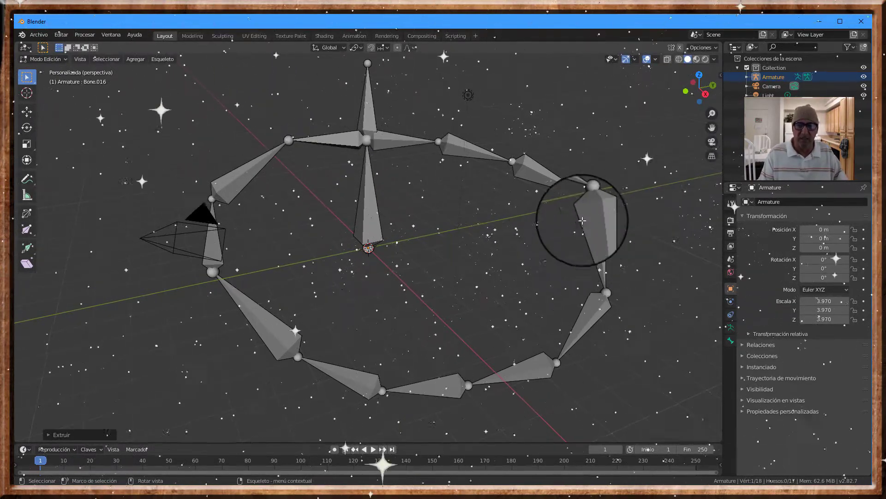
- Snap the ring's end joint onto the left arm's tip and return to Modo Objeto
click(26, 111)
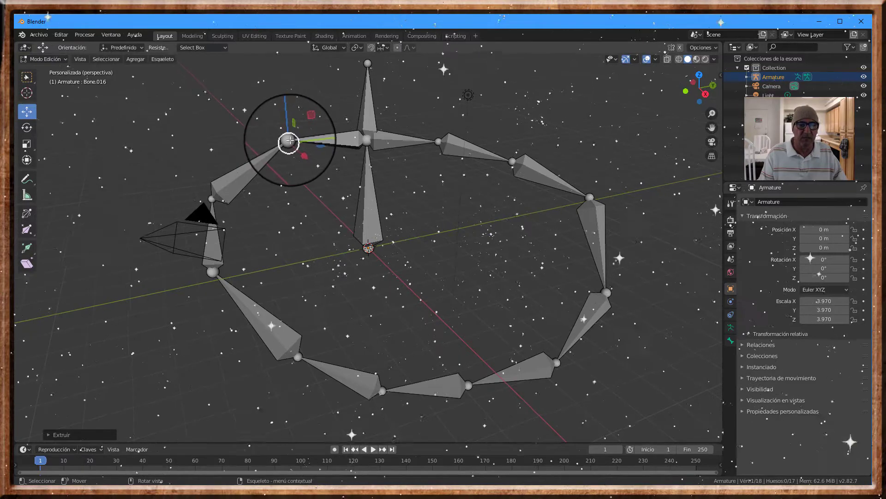
drag(286, 138, 287, 140)
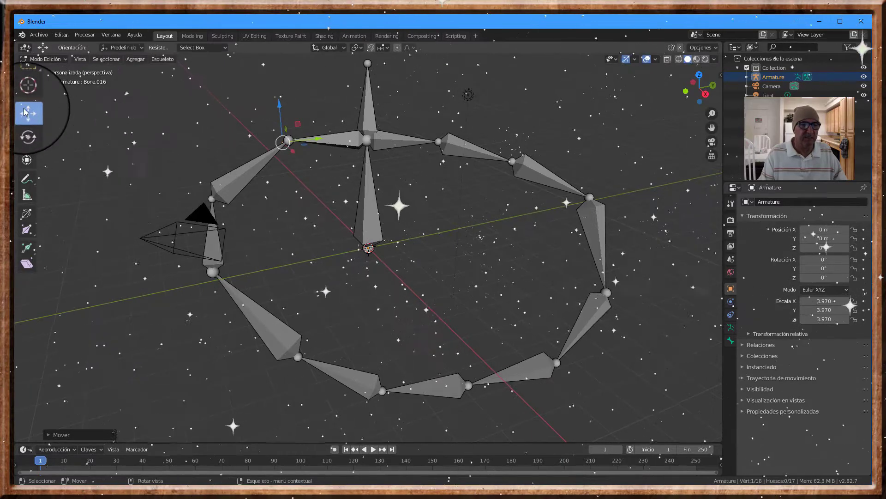
click(58, 60)
click(60, 72)
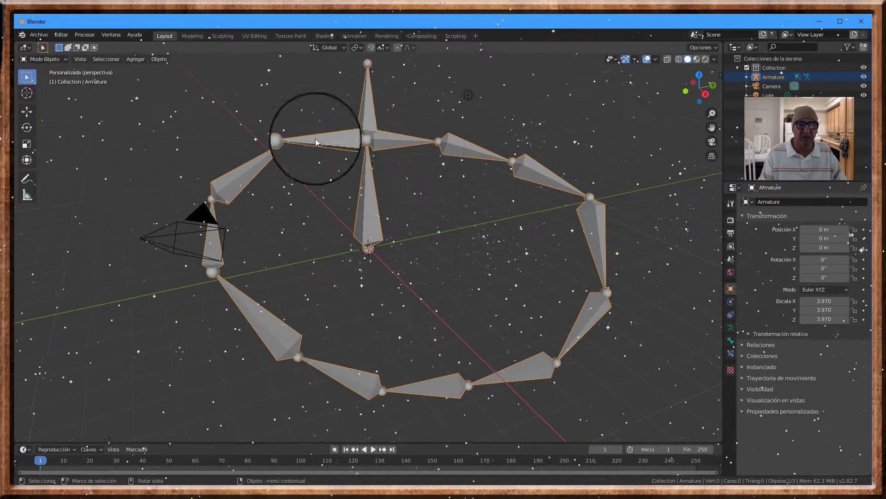
- Move the whole armature to roughly X -0.027, Z 0.031 m
click(29, 114)
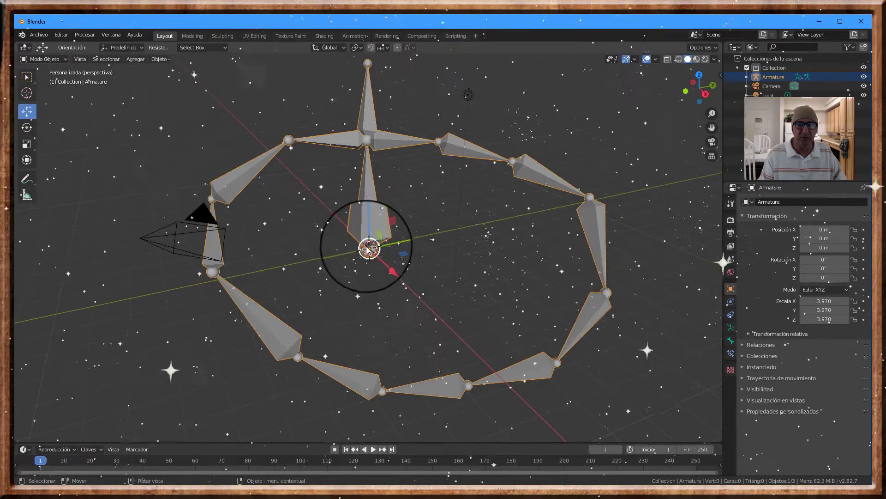
key(g)
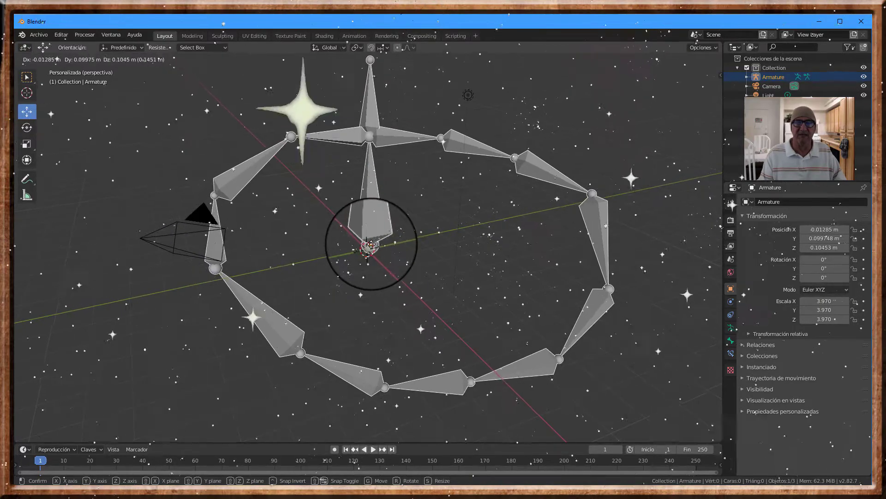
click(367, 247)
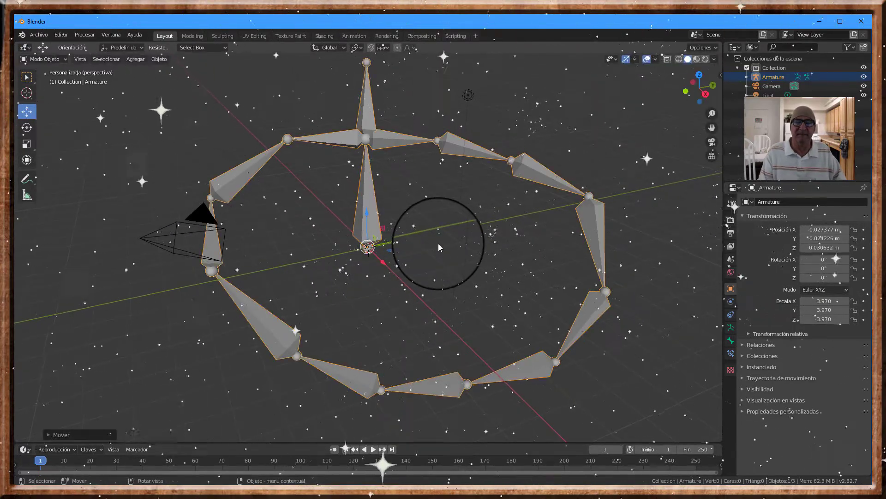